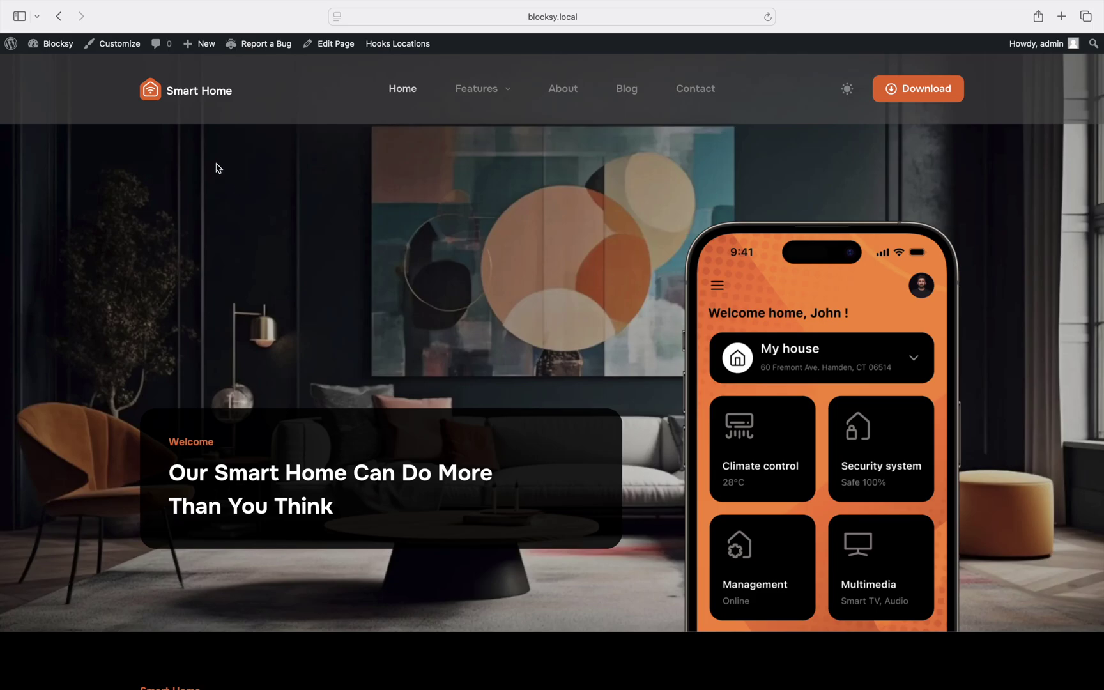
Open the Customizer's Header builder and bring up the Main Row settings
click(125, 55)
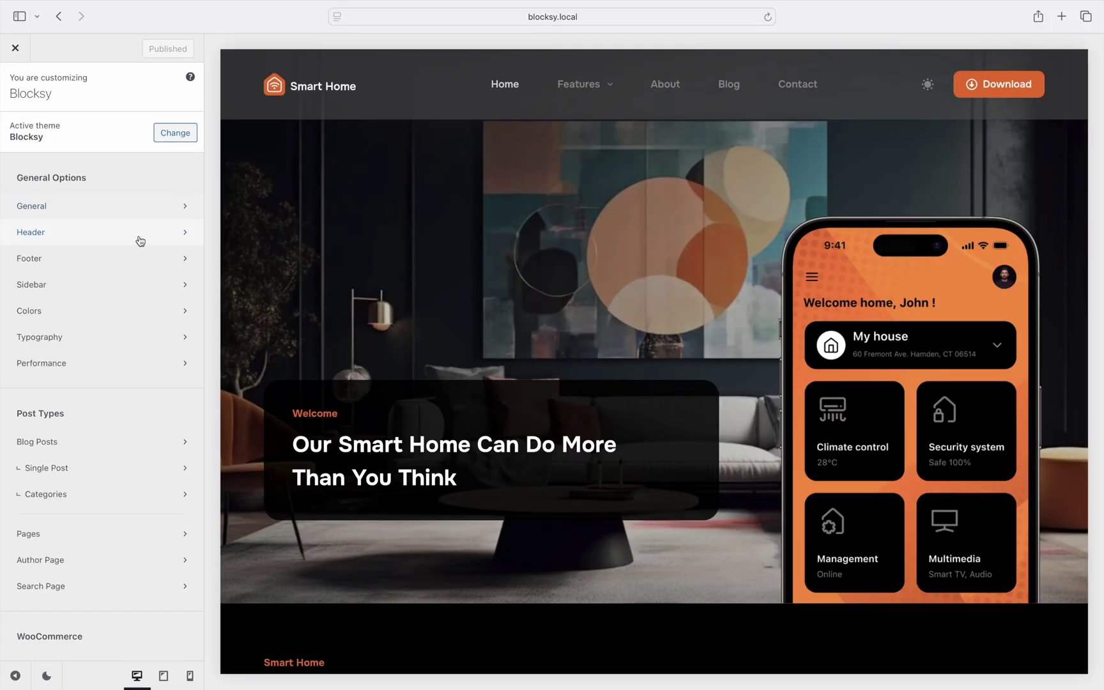
click(138, 235)
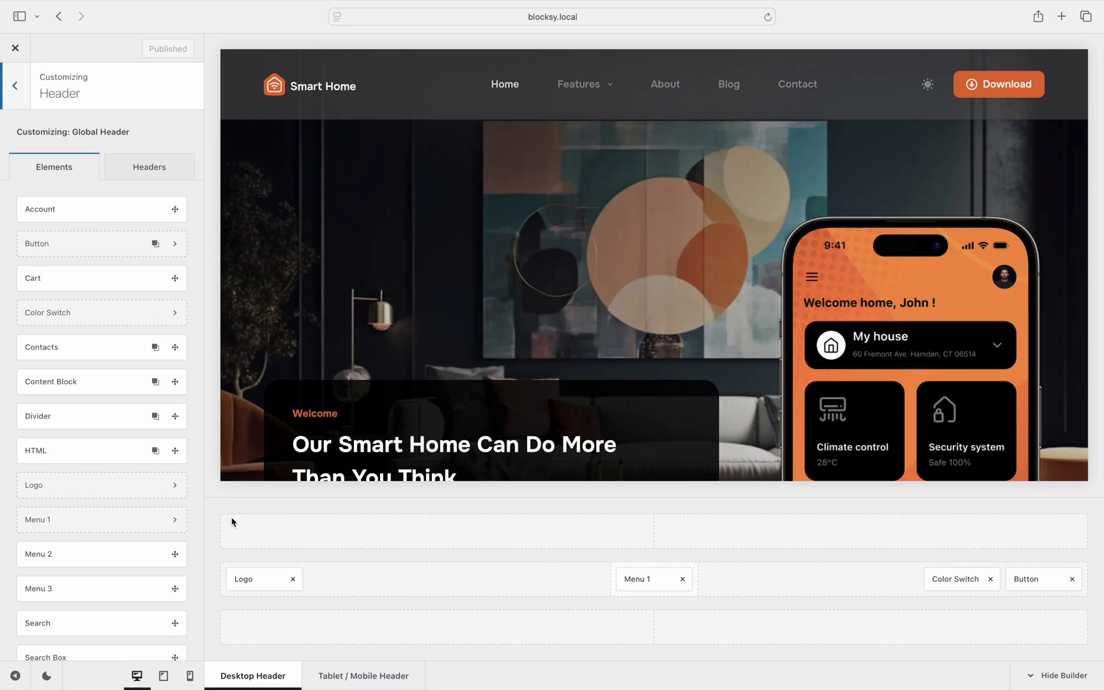
click(248, 556)
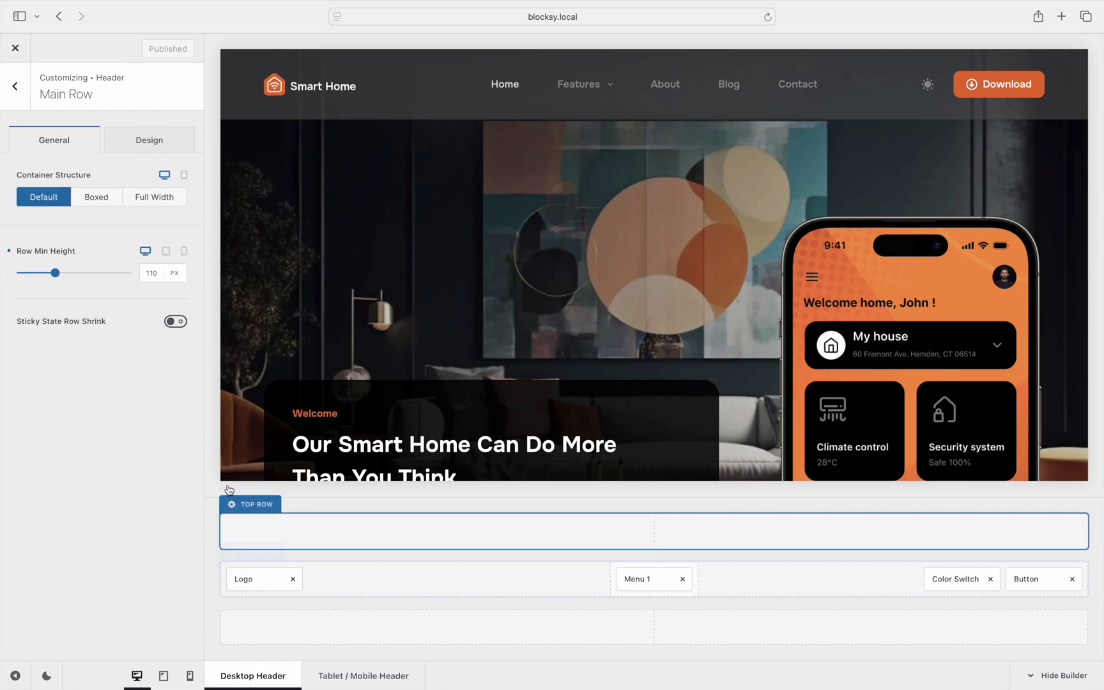
click(169, 152)
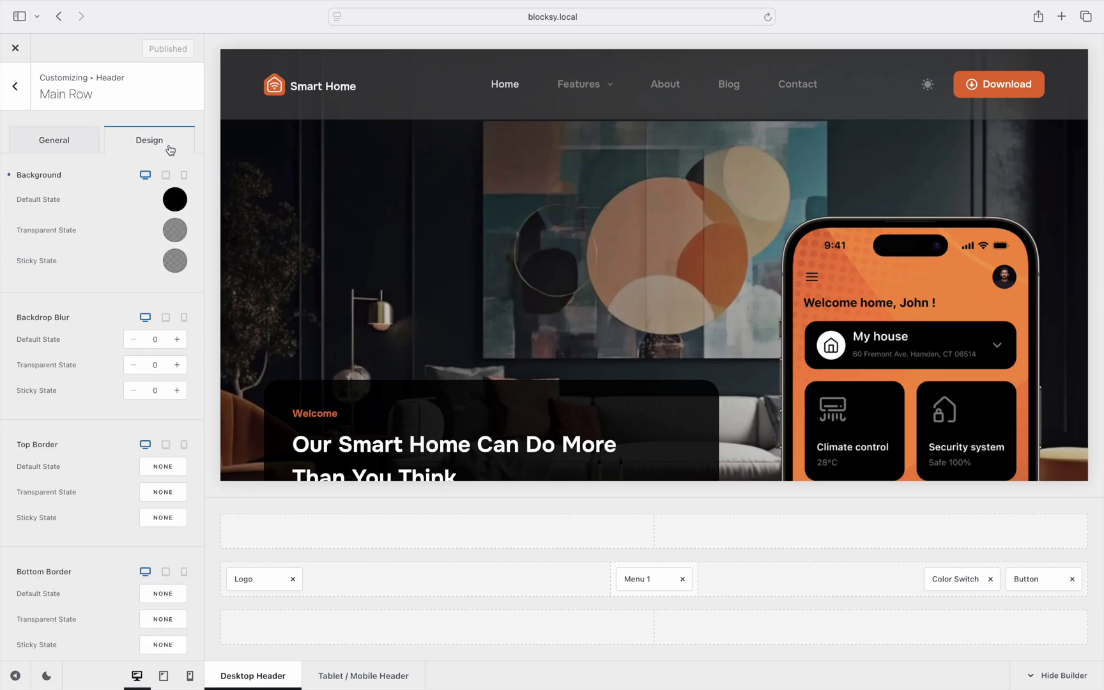
click(179, 234)
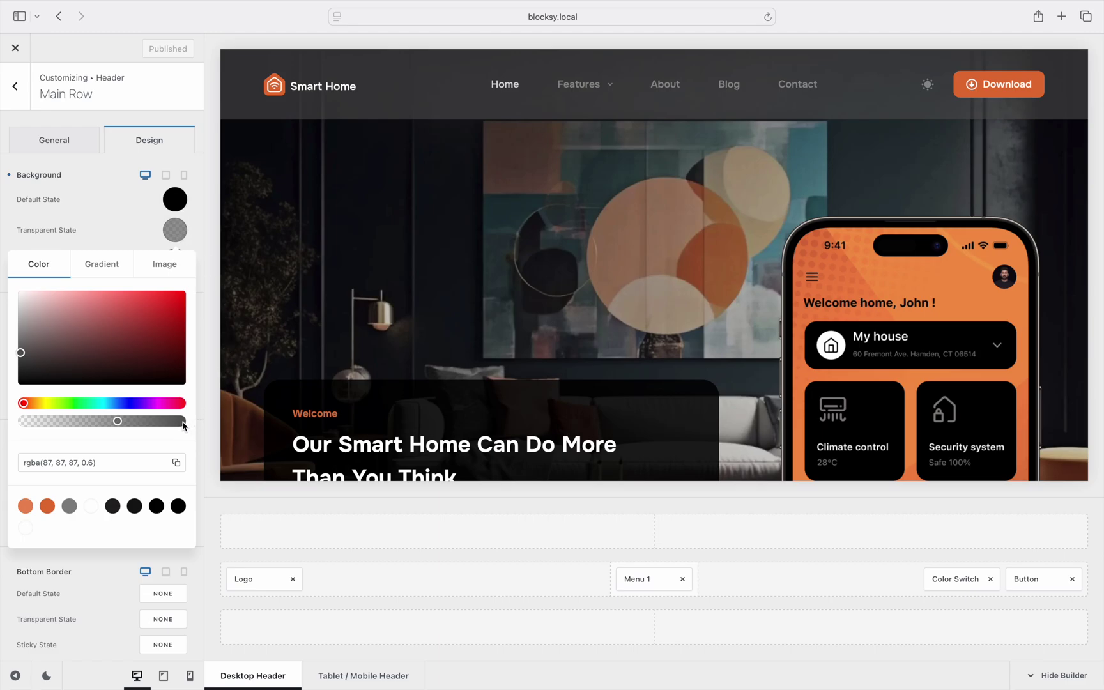
click(179, 241)
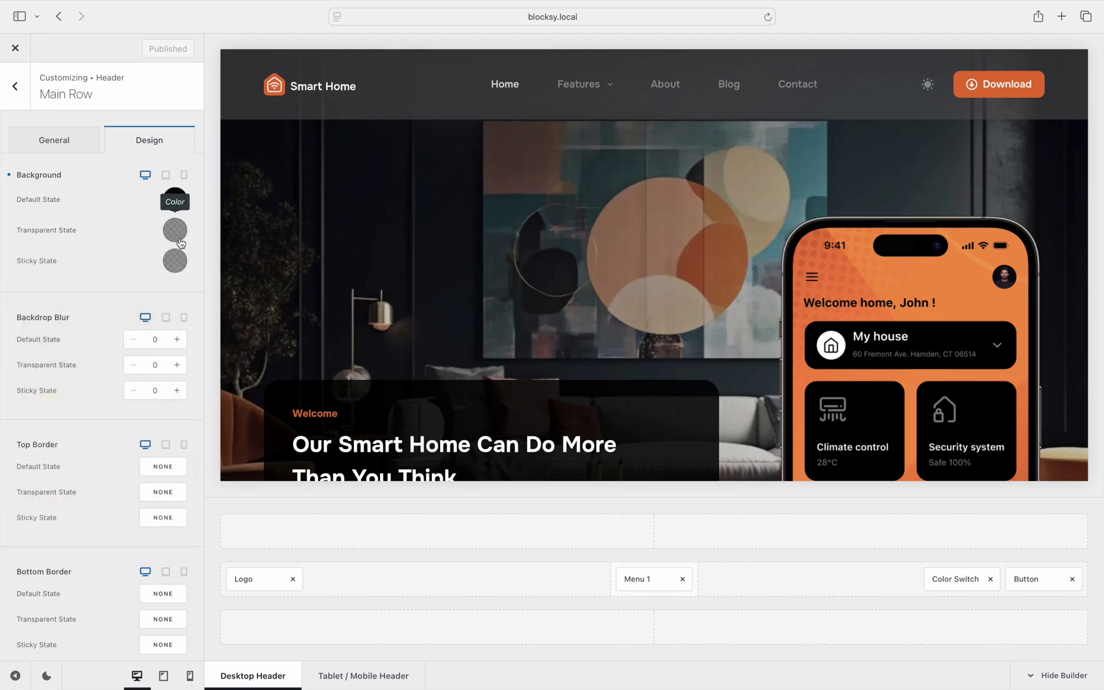
click(176, 262)
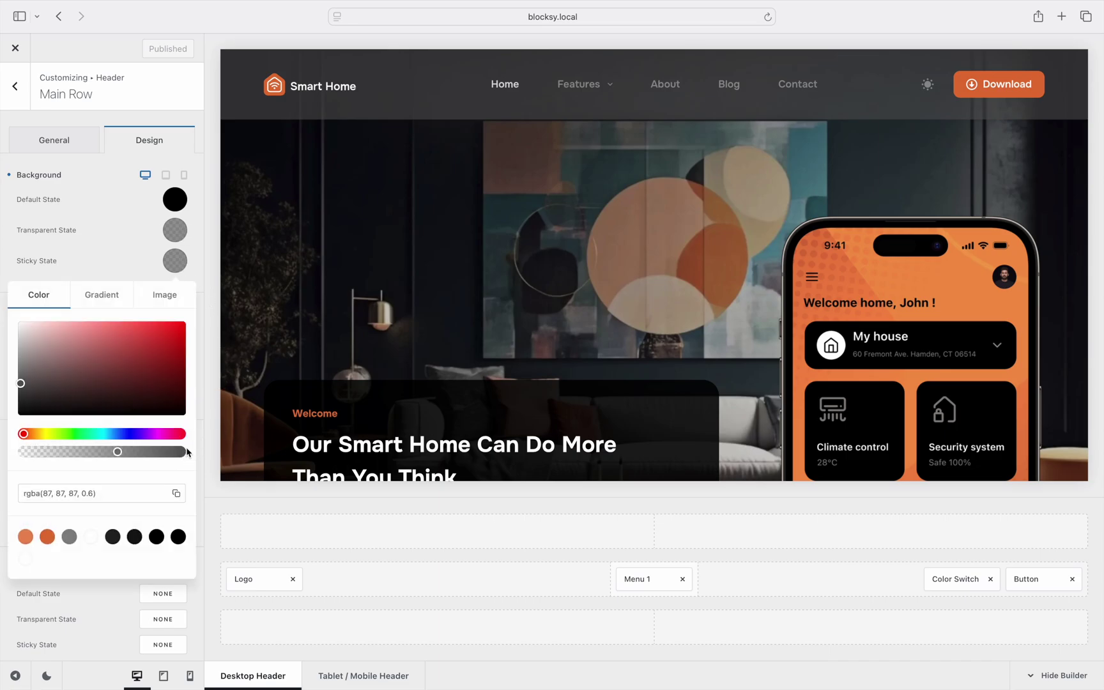
click(178, 271)
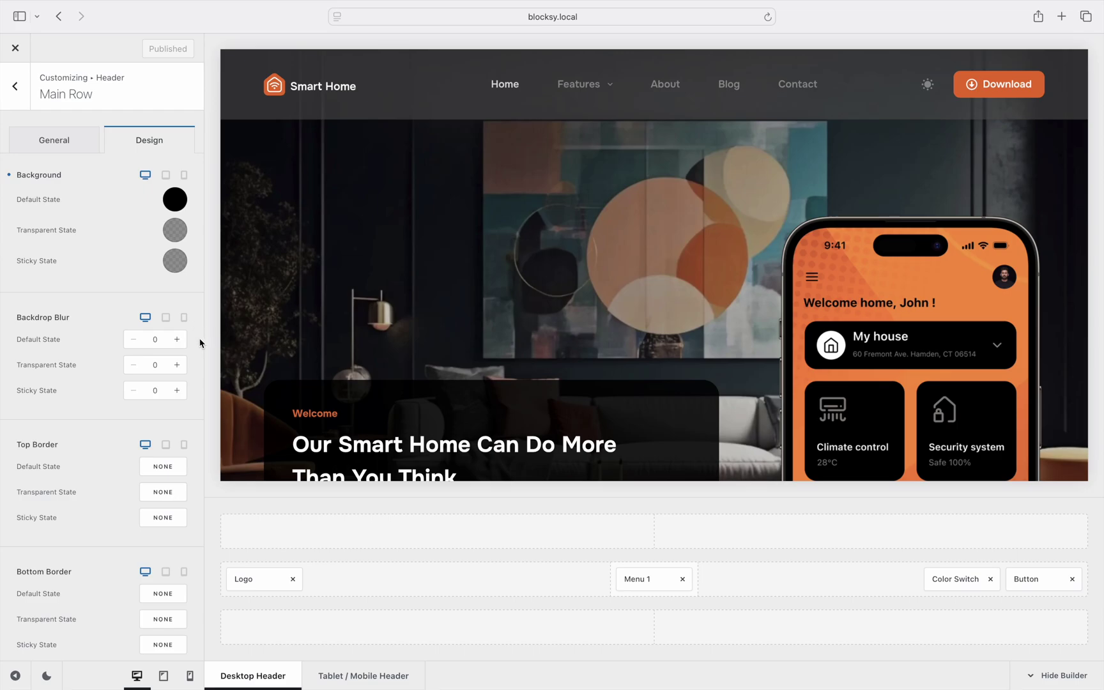
Raise the Main Row backdrop blur to 15 for transparent and sticky states
click(177, 365)
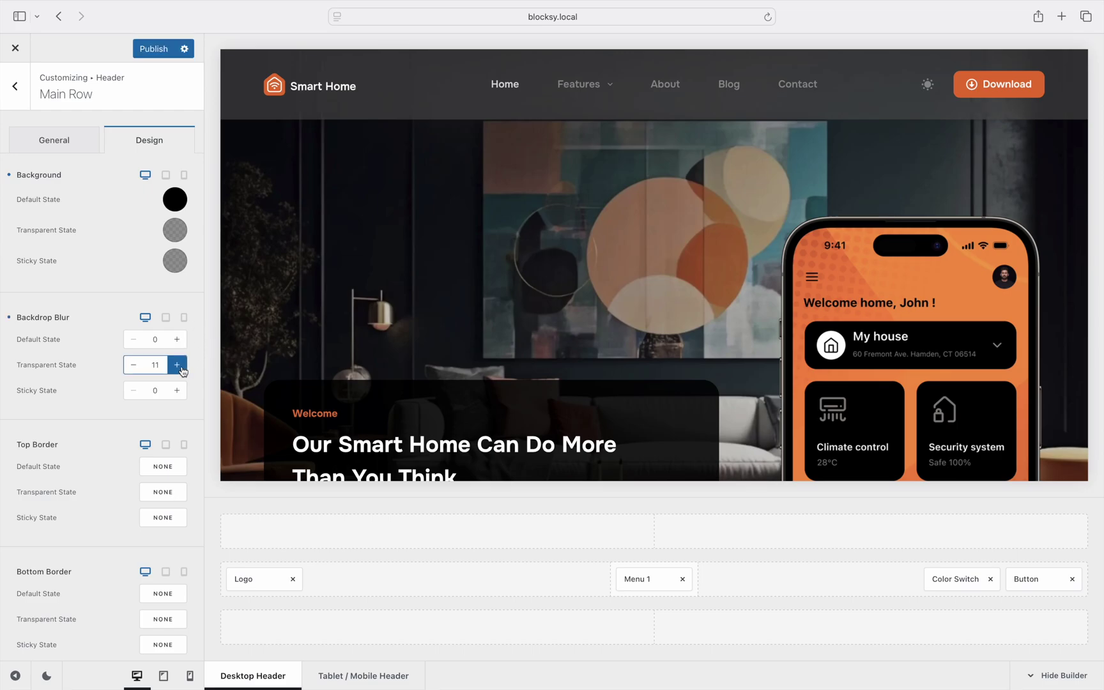
click(177, 391)
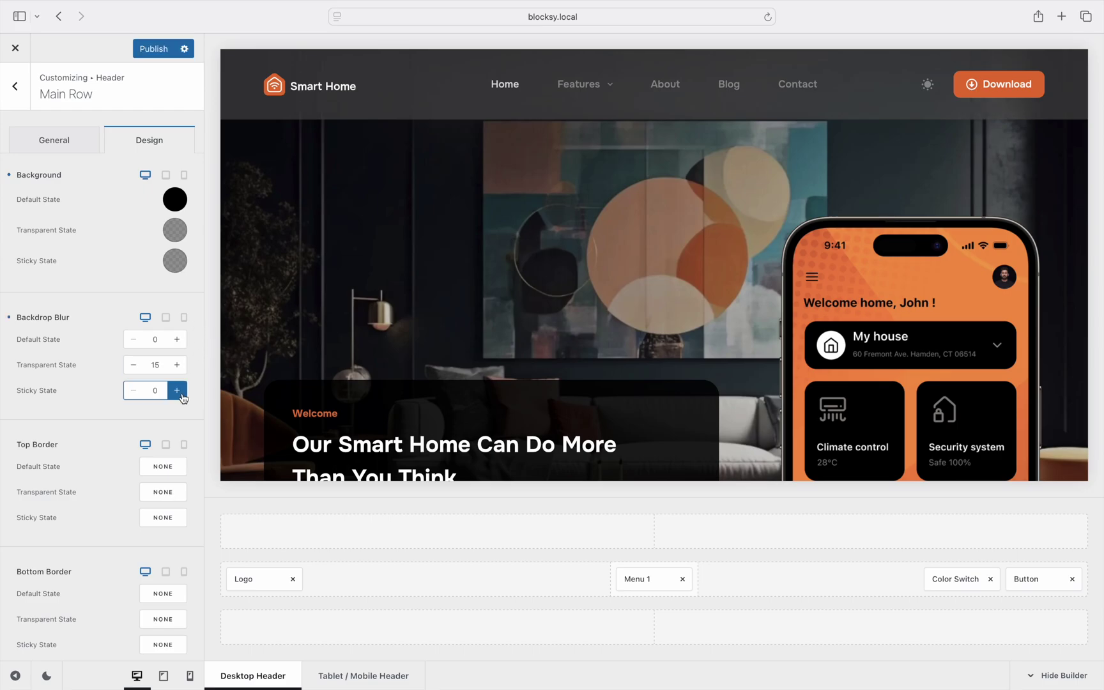
click(179, 394)
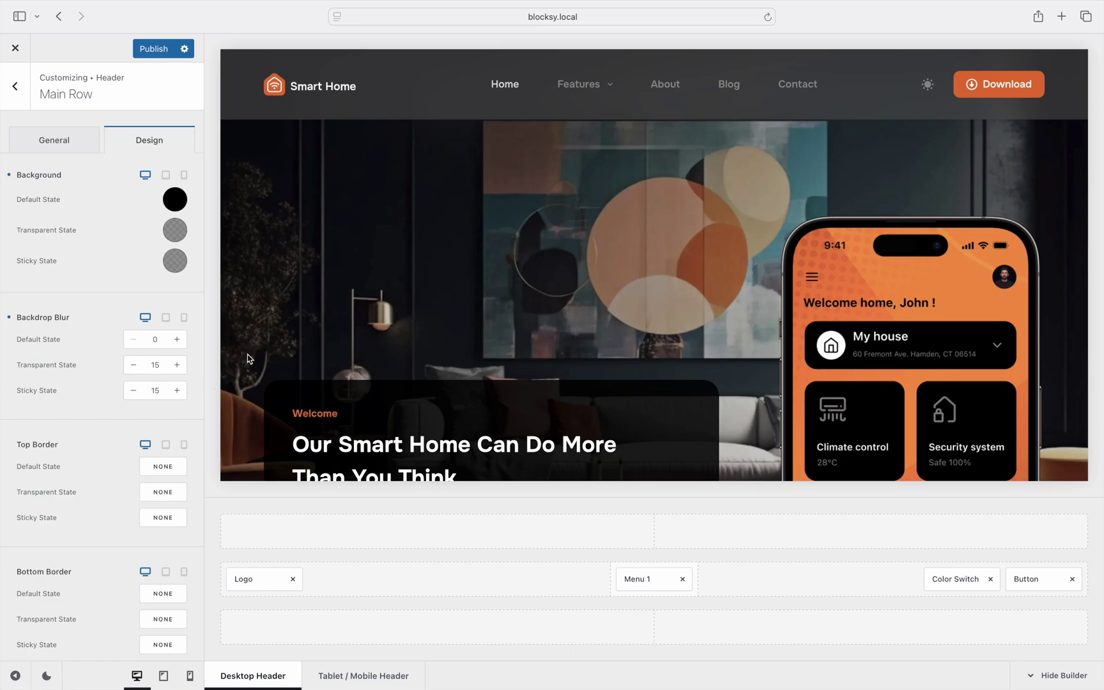
scroll(263, 347, down, 1)
scroll(263, 347, down, 1)
scroll(263, 346, down, 3)
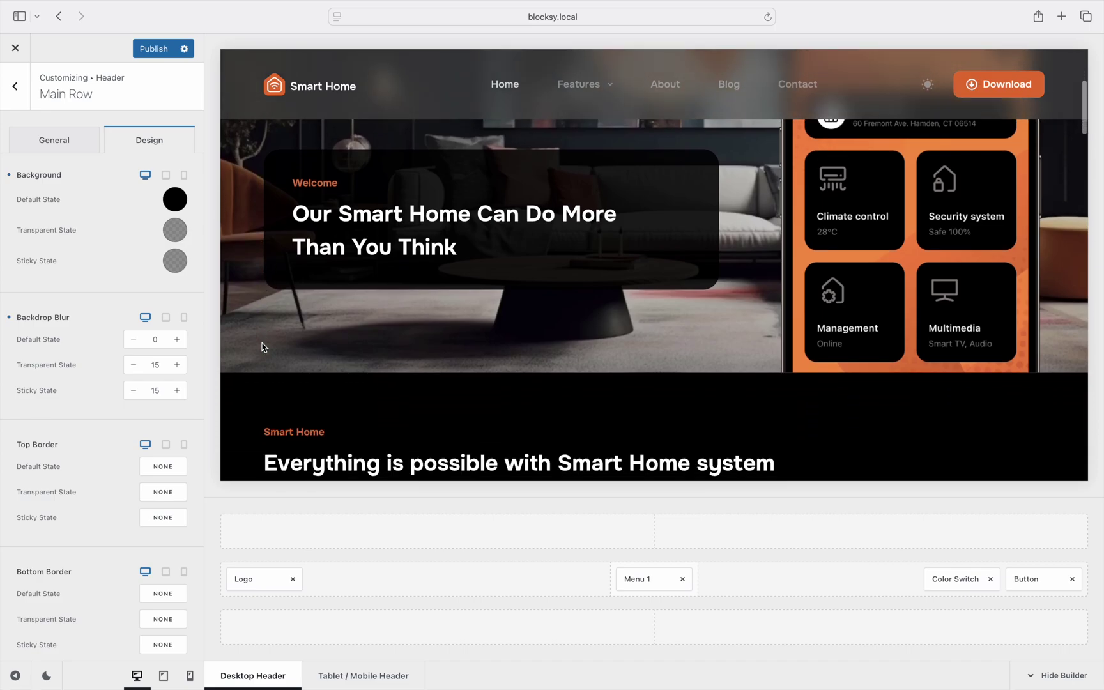
scroll(263, 347, down, 2)
scroll(264, 347, down, 2)
scroll(263, 347, down, 2)
scroll(264, 346, down, 2)
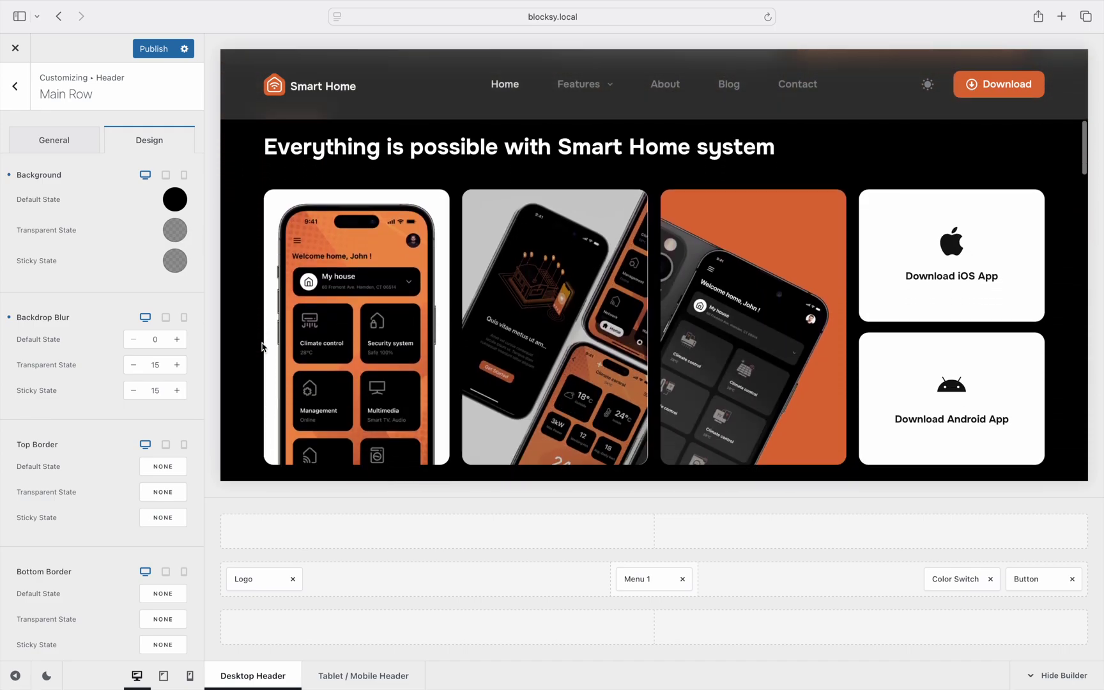
scroll(263, 346, down, 3)
scroll(263, 347, down, 2)
scroll(263, 347, down, 2)
scroll(263, 347, down, 2)
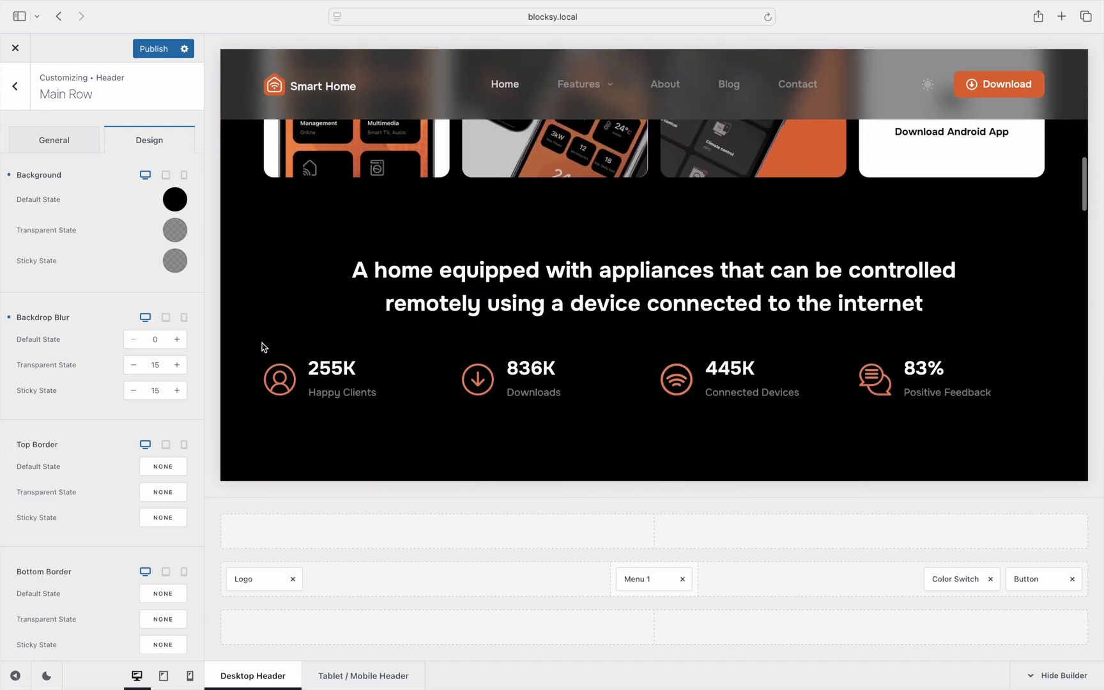
scroll(263, 347, down, 3)
scroll(263, 347, up, 3)
scroll(264, 347, up, 2)
scroll(263, 347, up, 2)
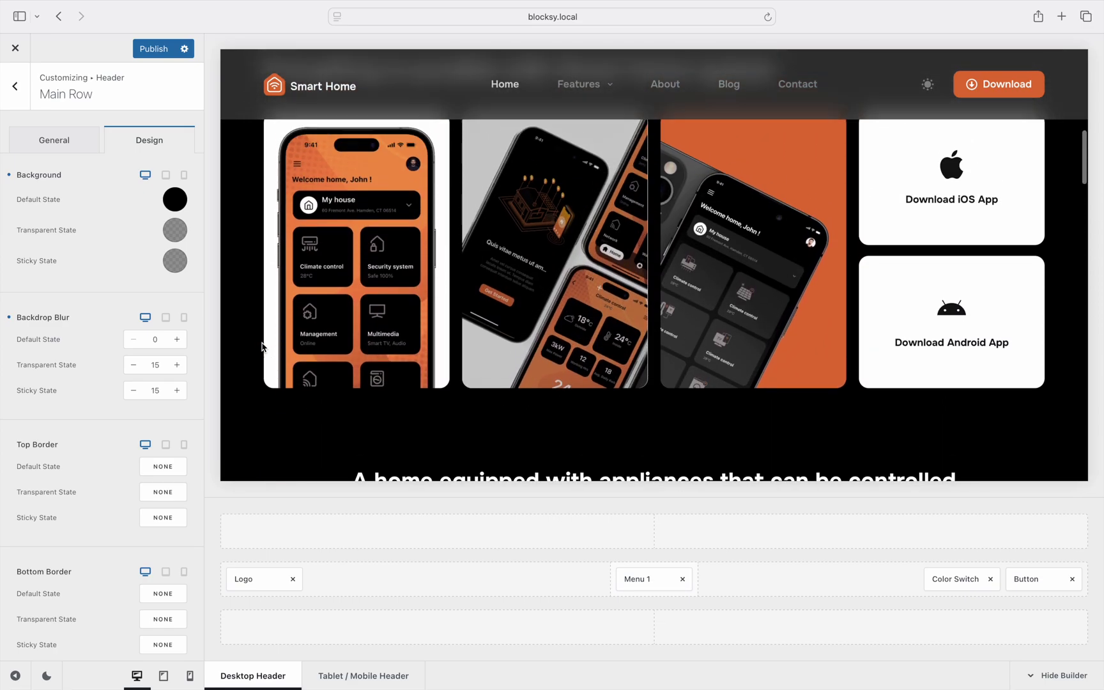
scroll(263, 347, up, 2)
scroll(264, 347, up, 2)
scroll(263, 347, up, 2)
scroll(263, 347, up, 2)
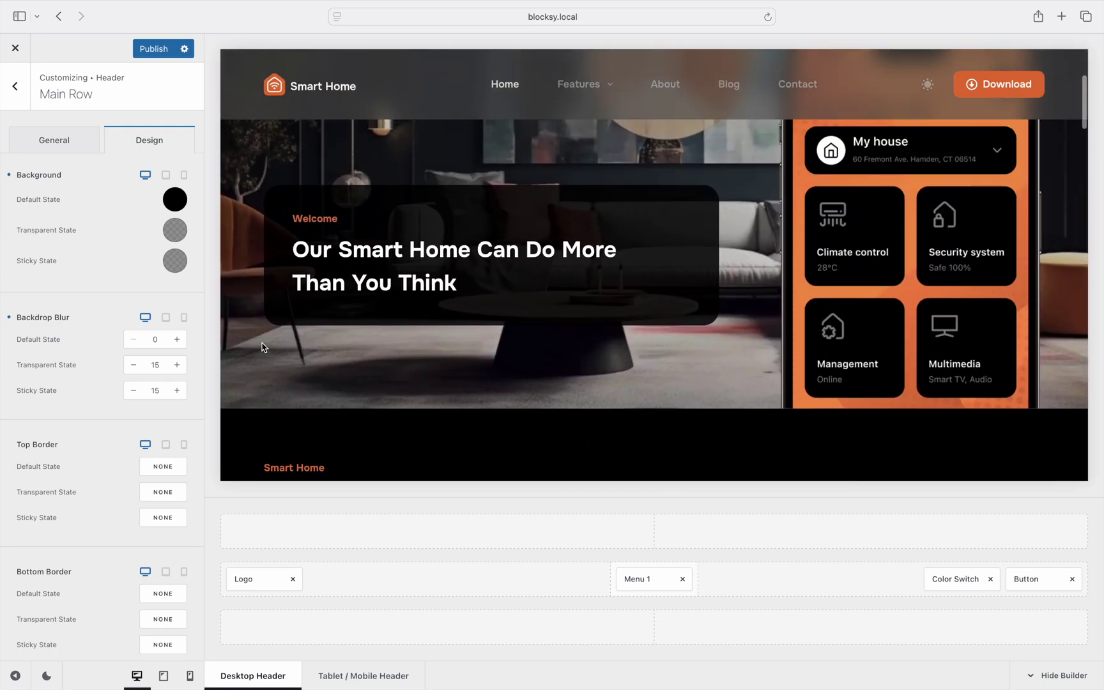
scroll(264, 347, up, 1)
scroll(263, 346, up, 2)
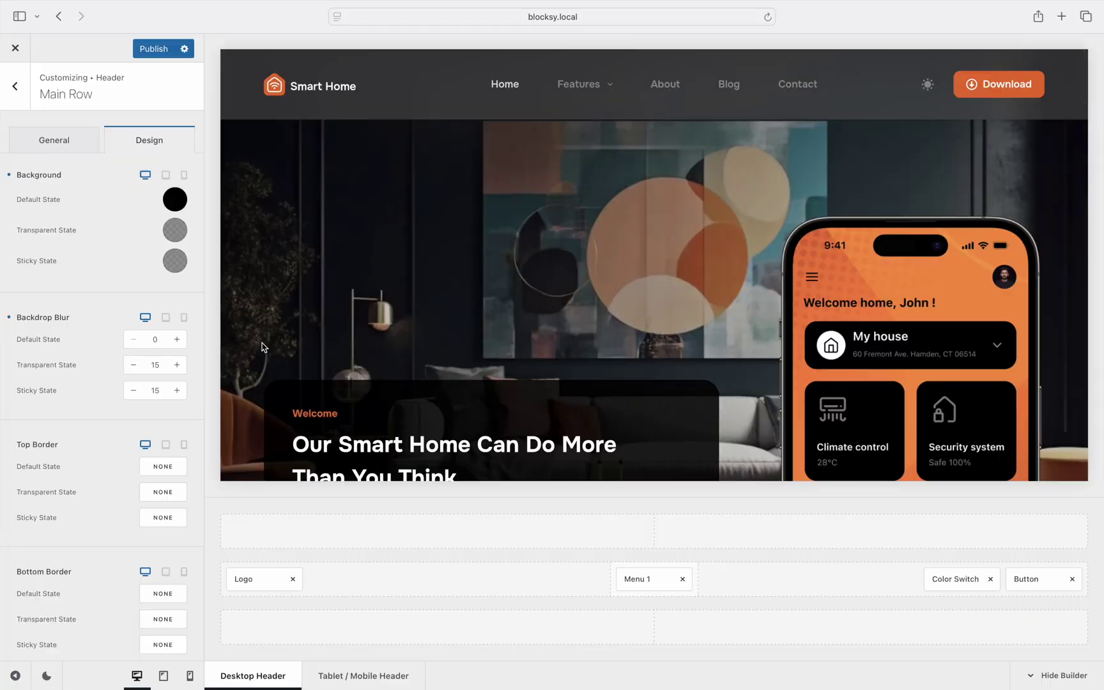